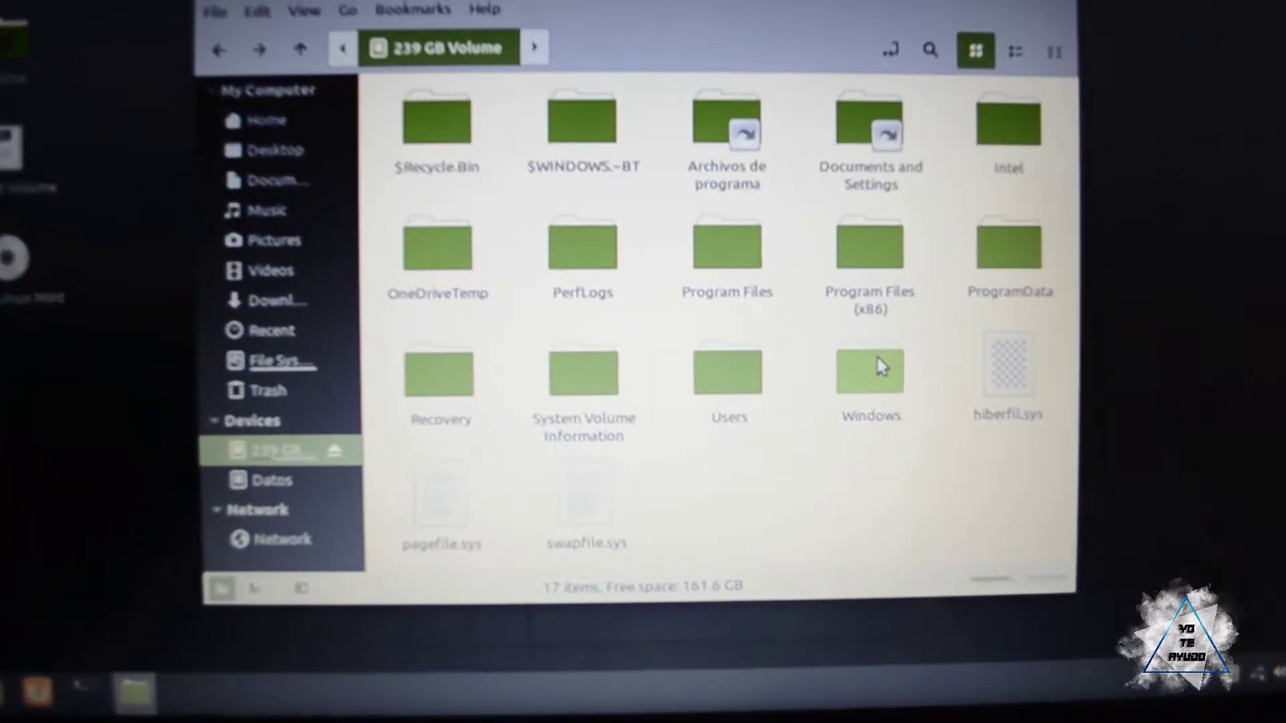
# Inspect the Windows folder entry and the actions available in the empty area of the 239 GB Volume.
pyautogui.click(893, 392)
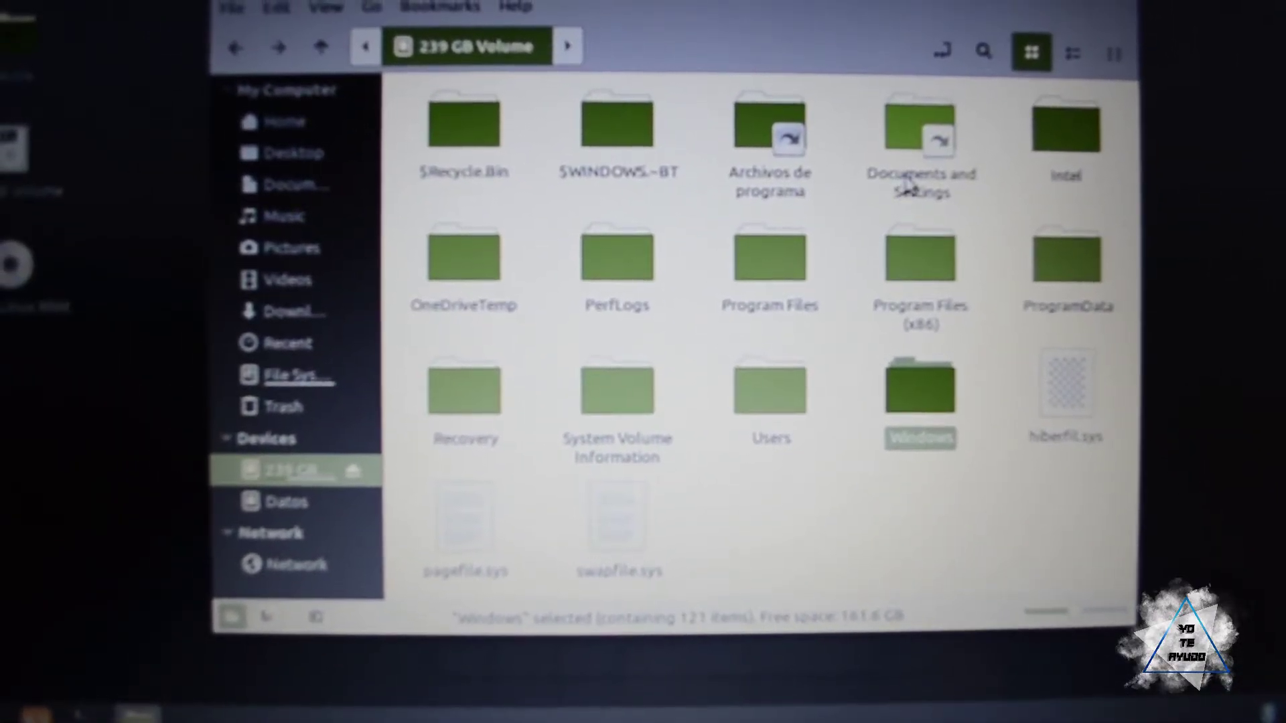
pyautogui.click(751, 560)
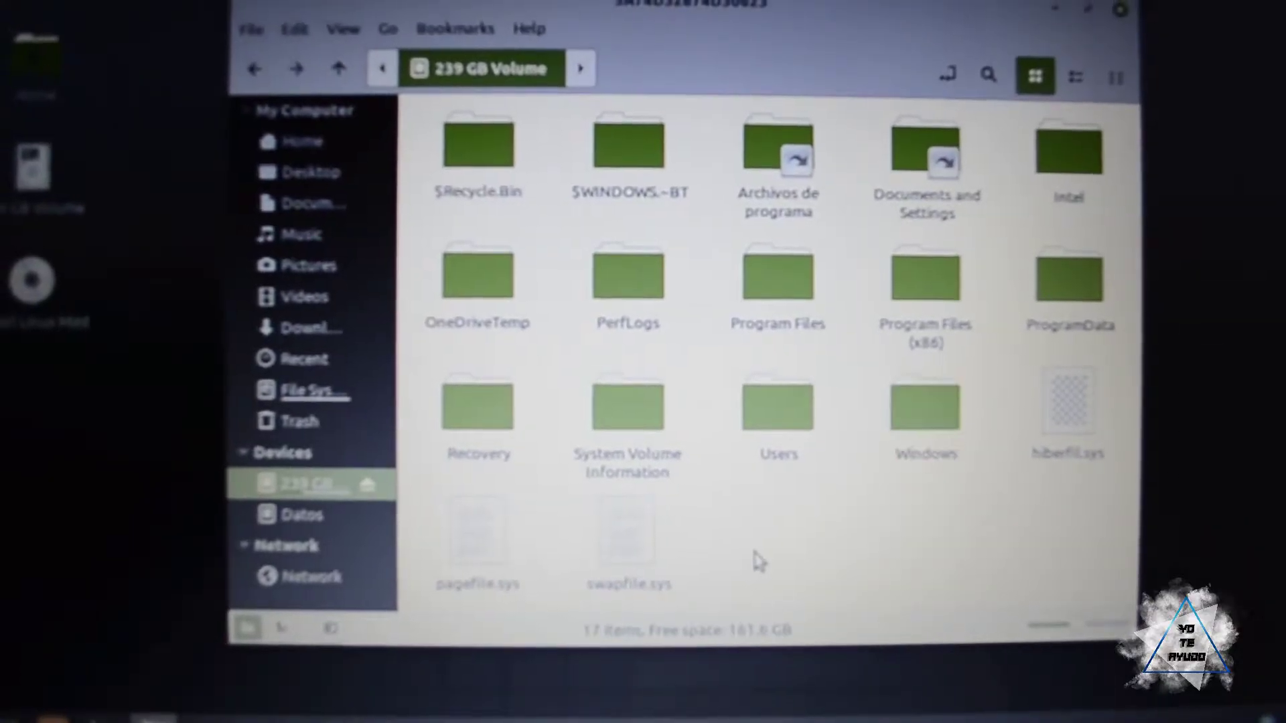
pyautogui.rightClick(753, 560)
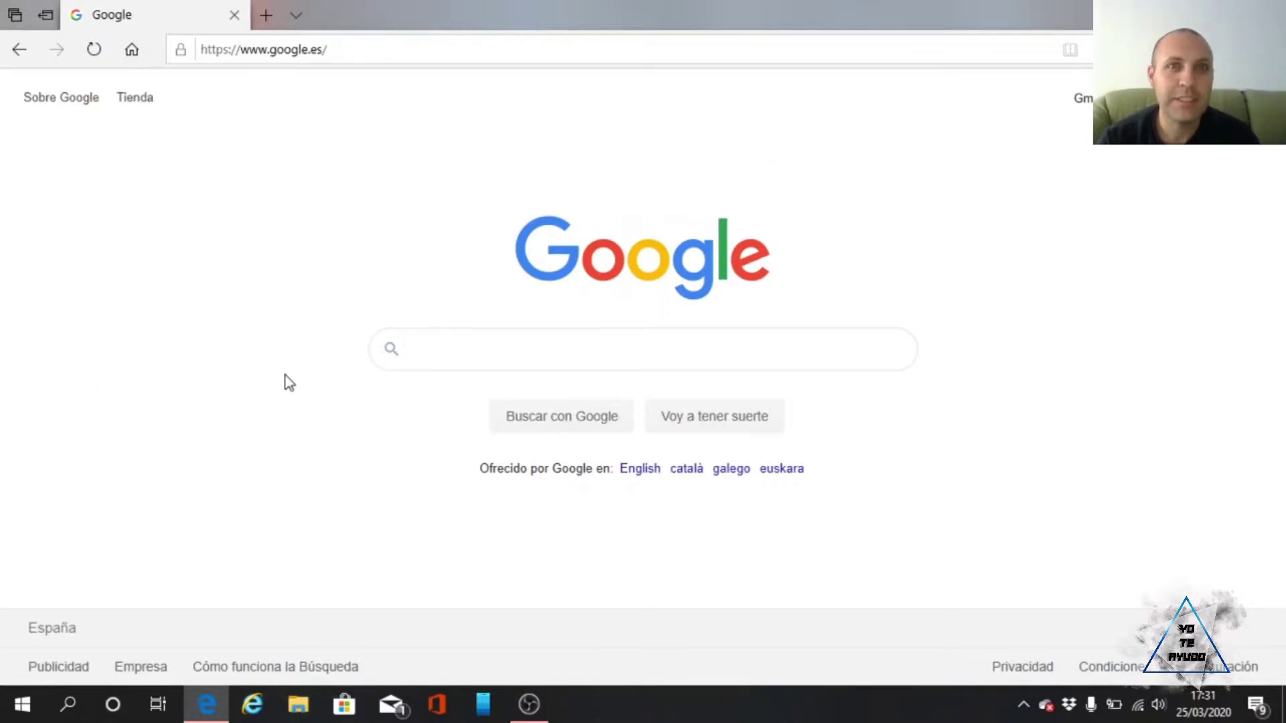
# In Windows Settings, open the additional power options (Configuración adicional de energía) by way of the system's battery and the power and sleep settings.
pyautogui.click(22, 704)
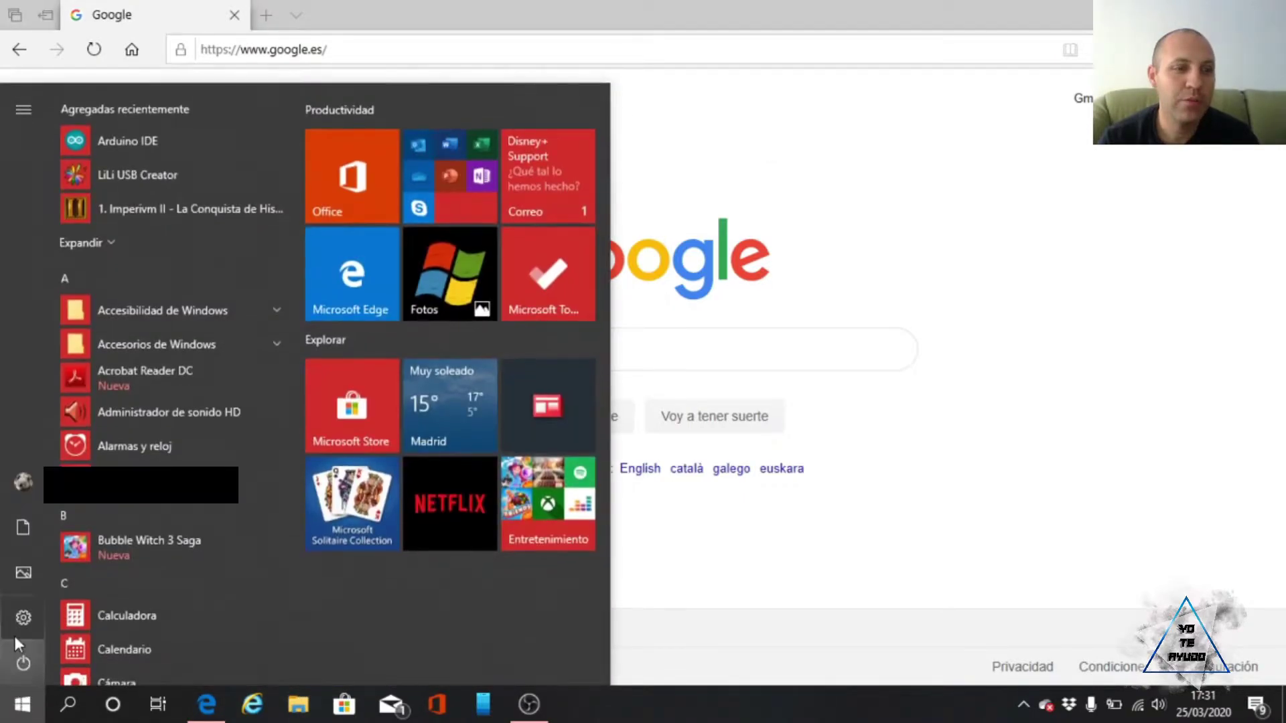
pyautogui.click(19, 627)
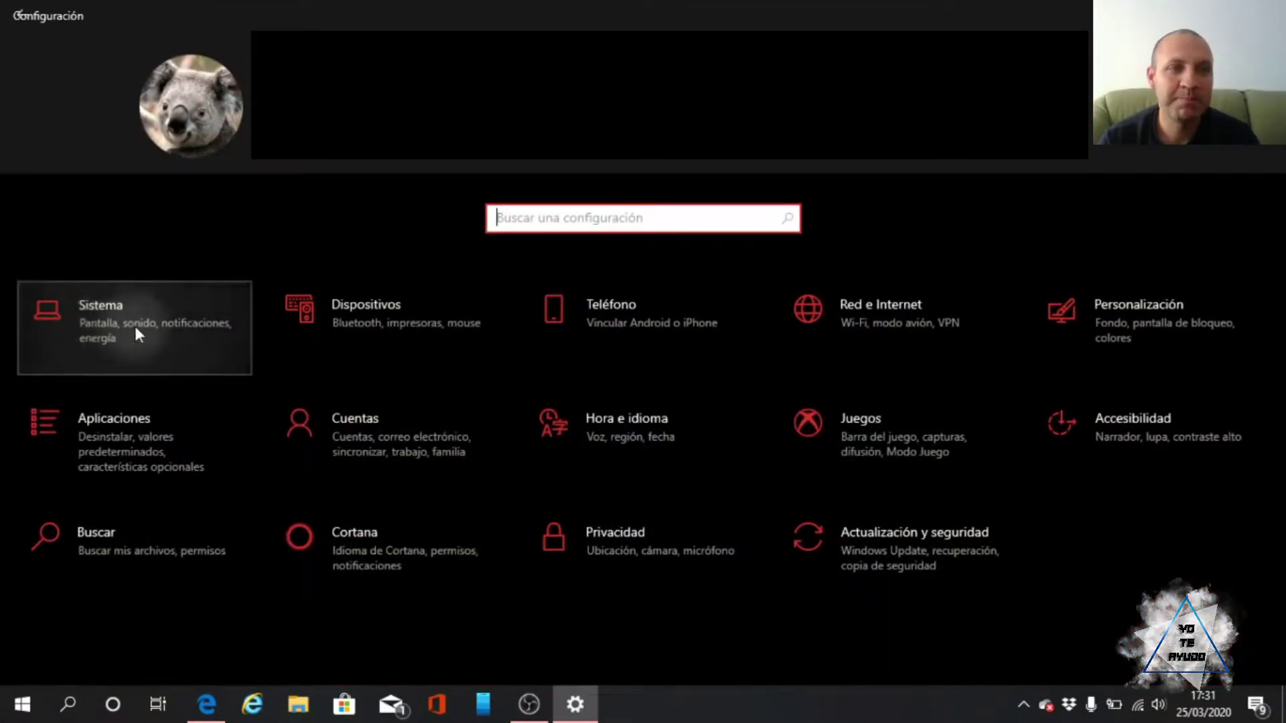
pyautogui.click(136, 332)
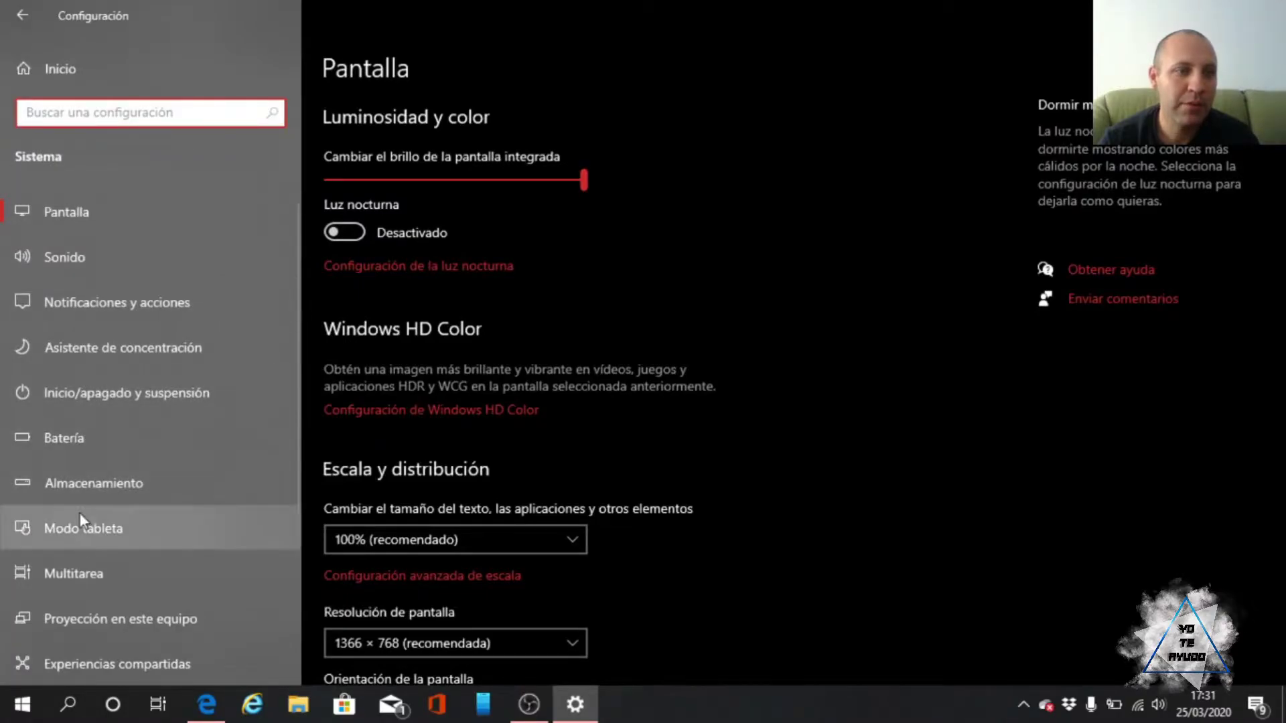
pyautogui.click(83, 441)
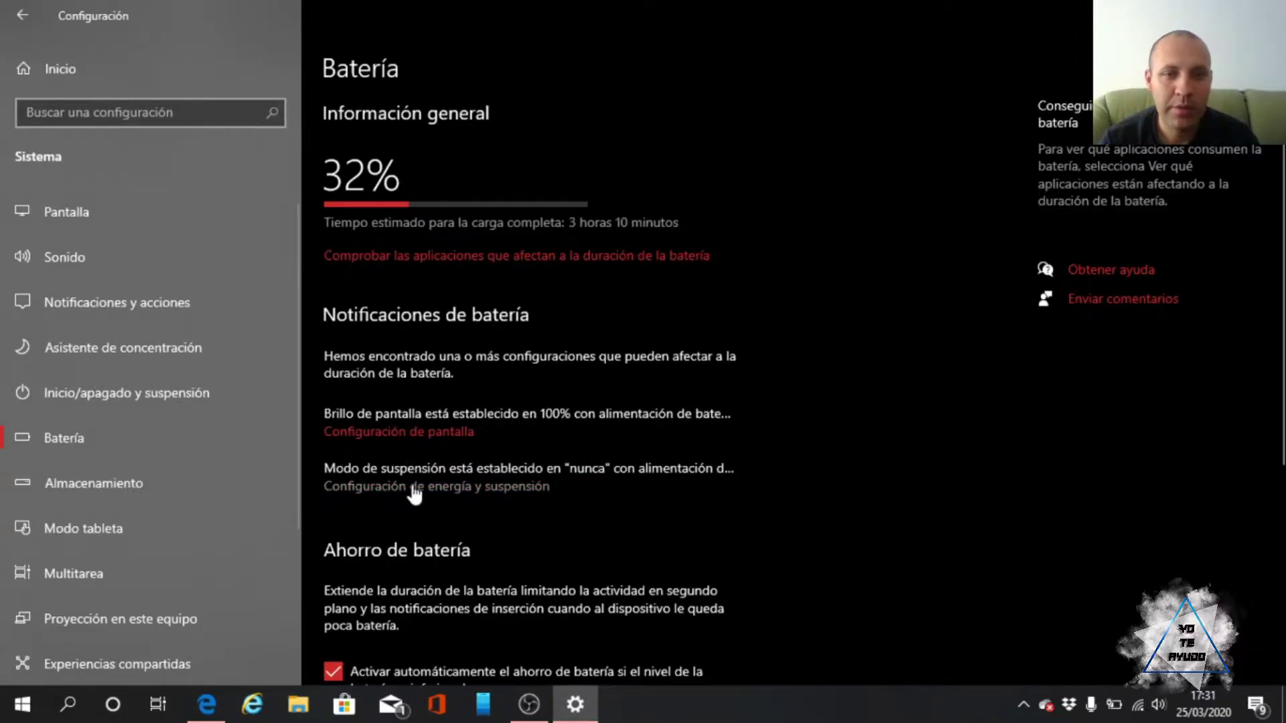
pyautogui.click(491, 486)
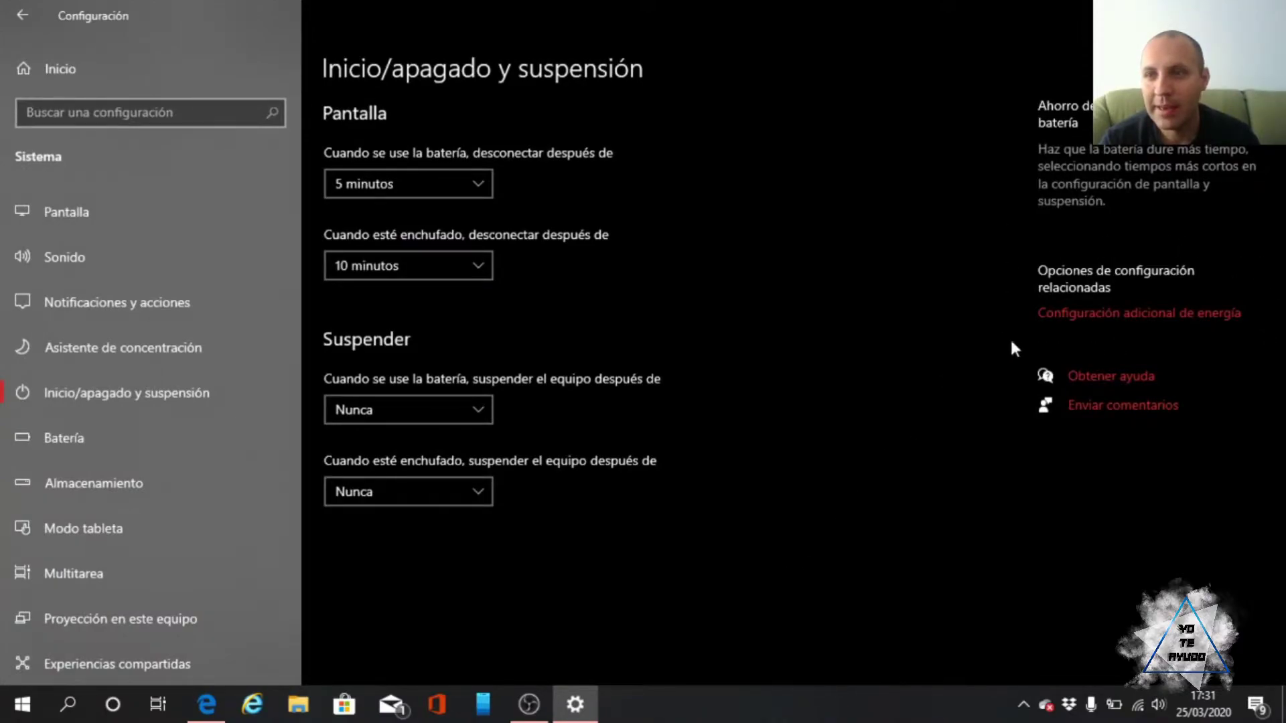
pyautogui.click(1168, 315)
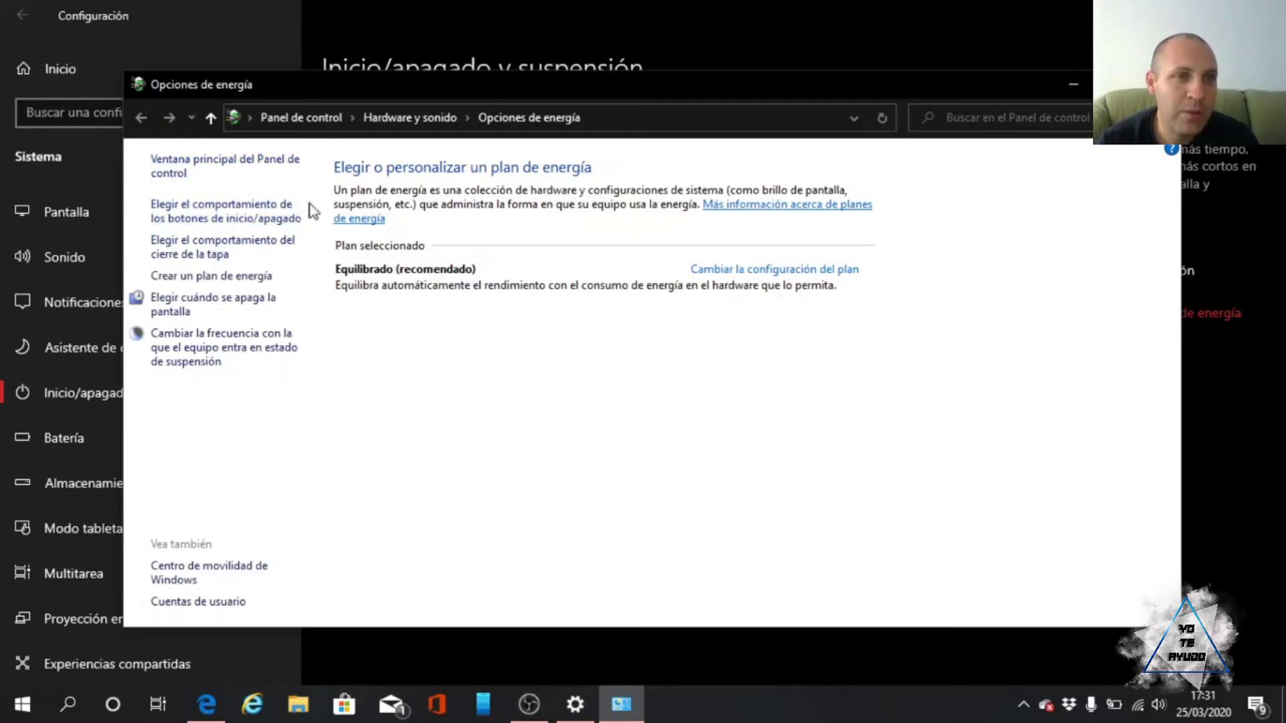
# Open the power button behaviour settings and unlock the options that are currently unavailable for editing.
pyautogui.click(271, 225)
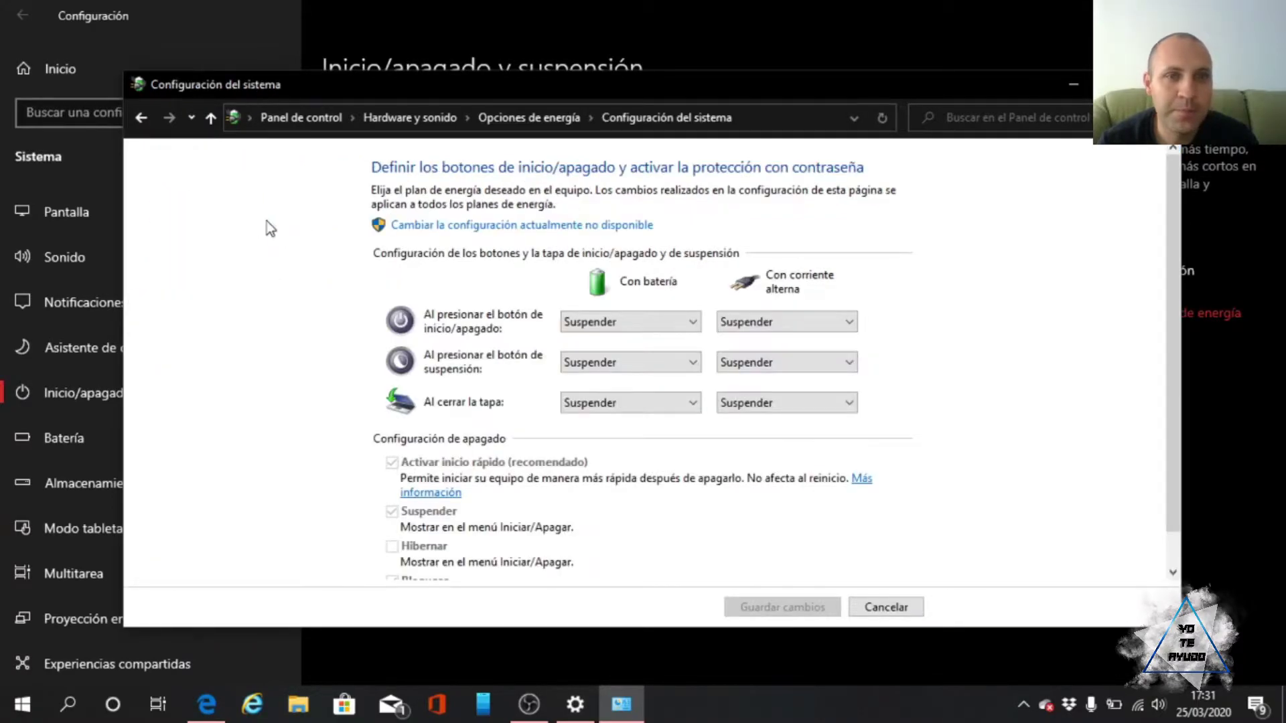
pyautogui.scroll(-2, 428, 328)
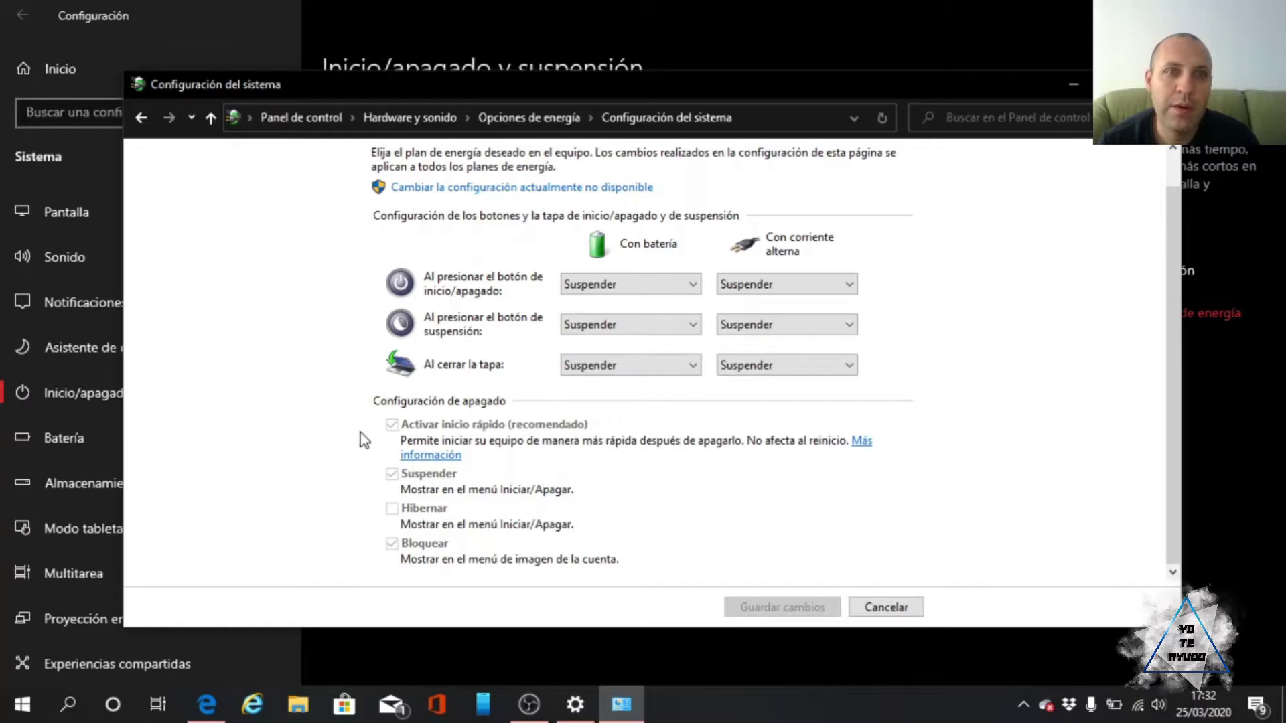
pyautogui.scroll(1, 437, 250)
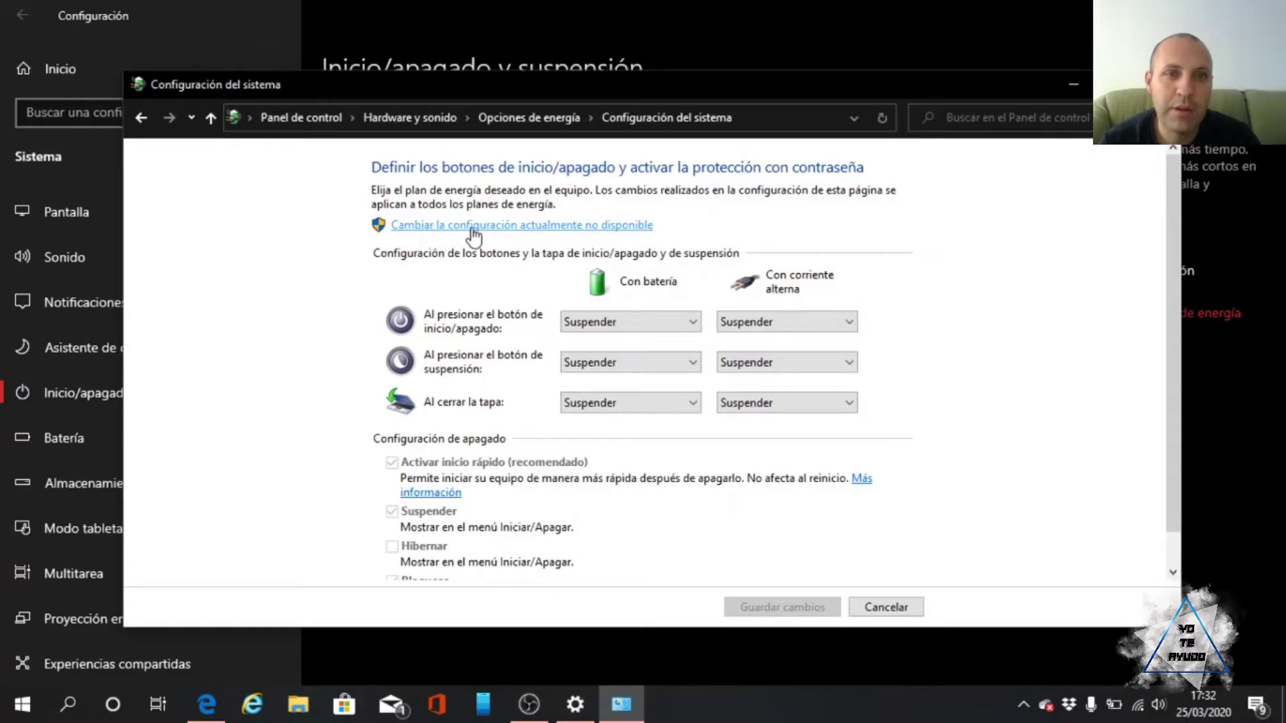
pyautogui.click(513, 227)
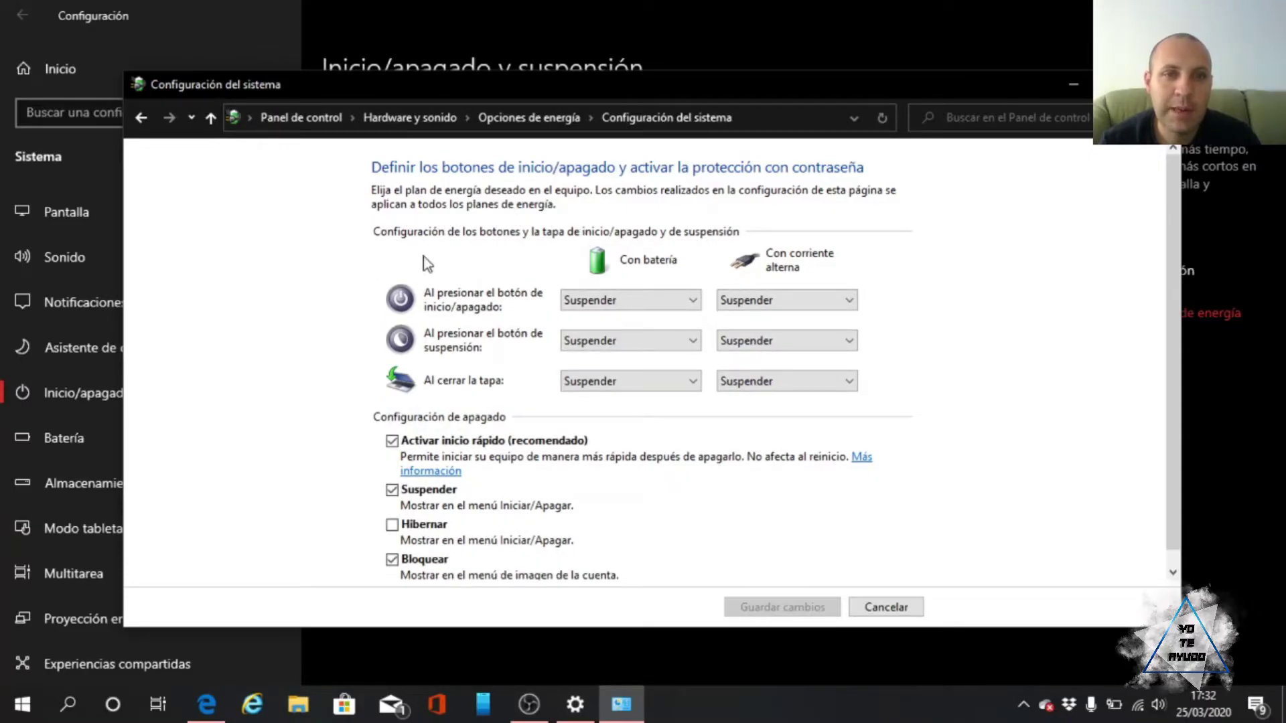
# Disable fast startup (Activar inicio rápido), save the changes and close the power options window.
pyautogui.scroll(-1, 371, 235)
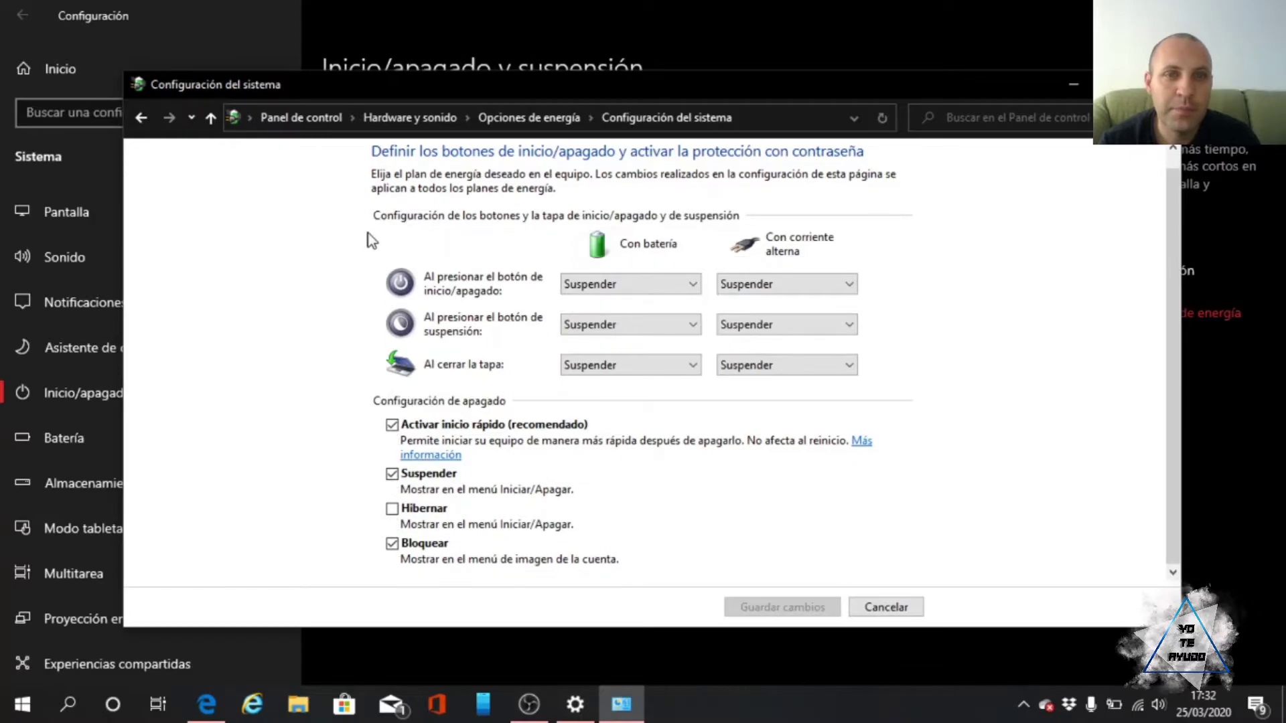
pyautogui.click(392, 426)
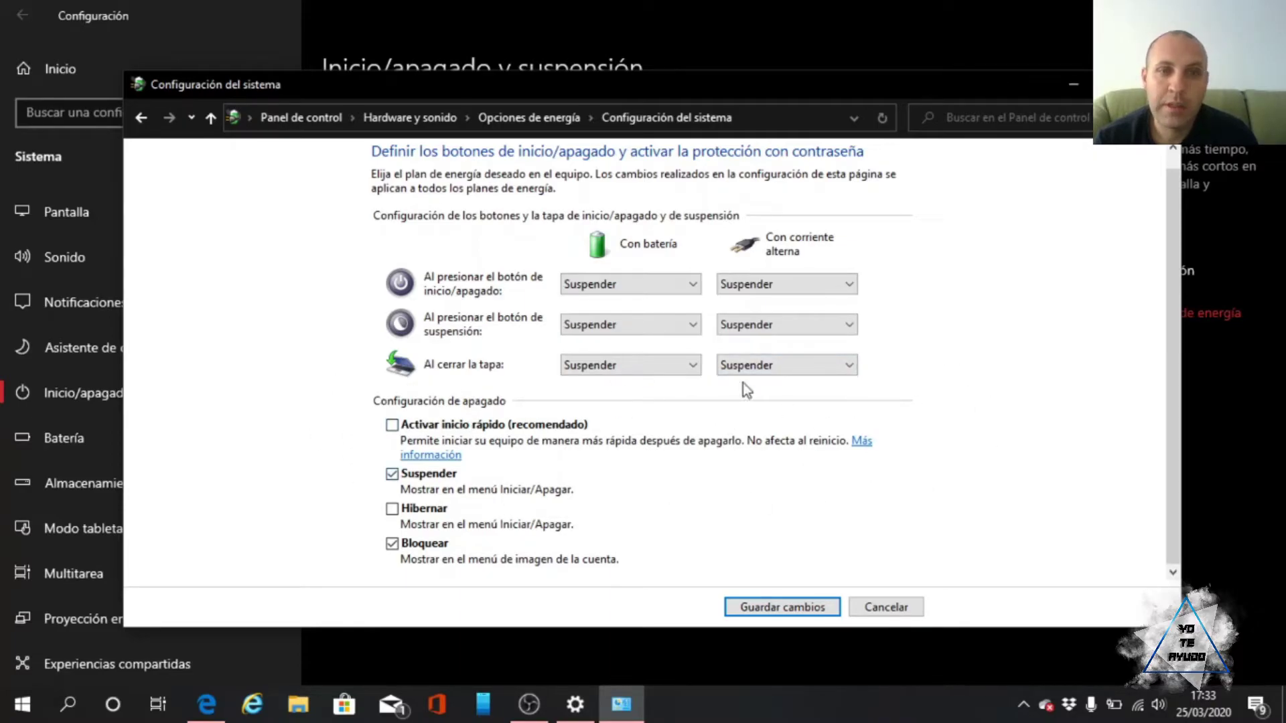
pyautogui.click(795, 610)
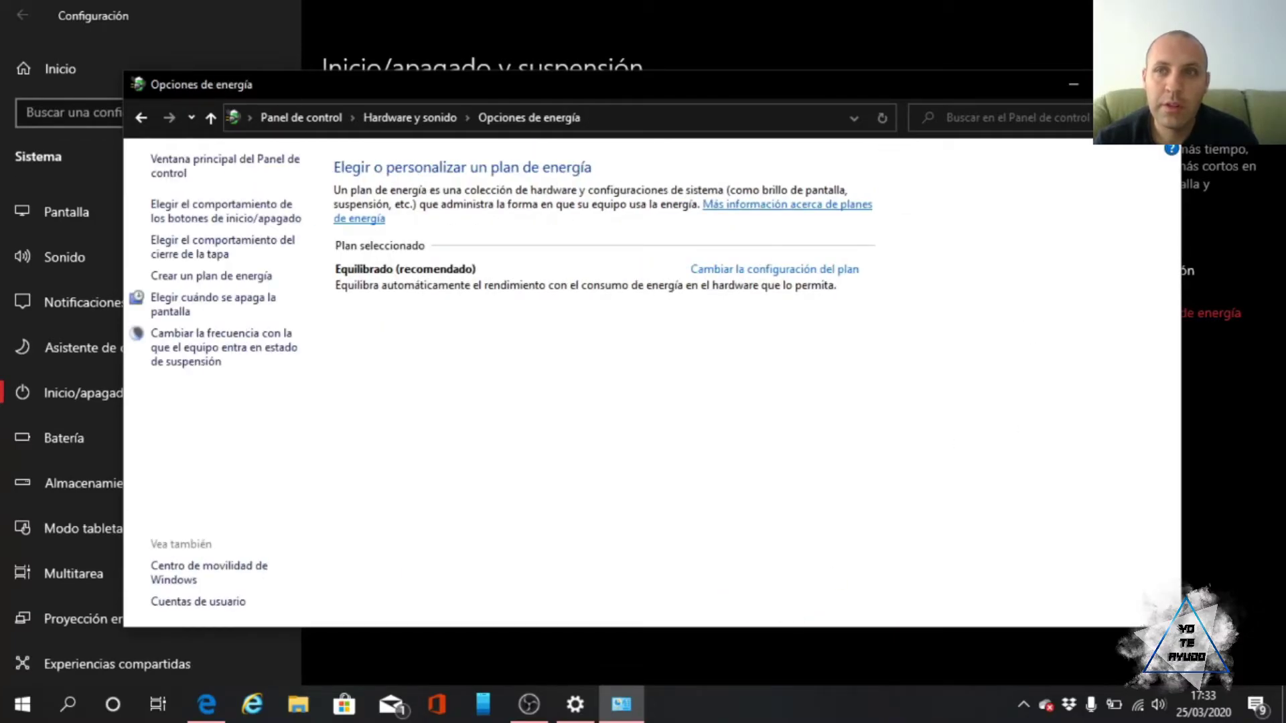
pyautogui.click(1164, 84)
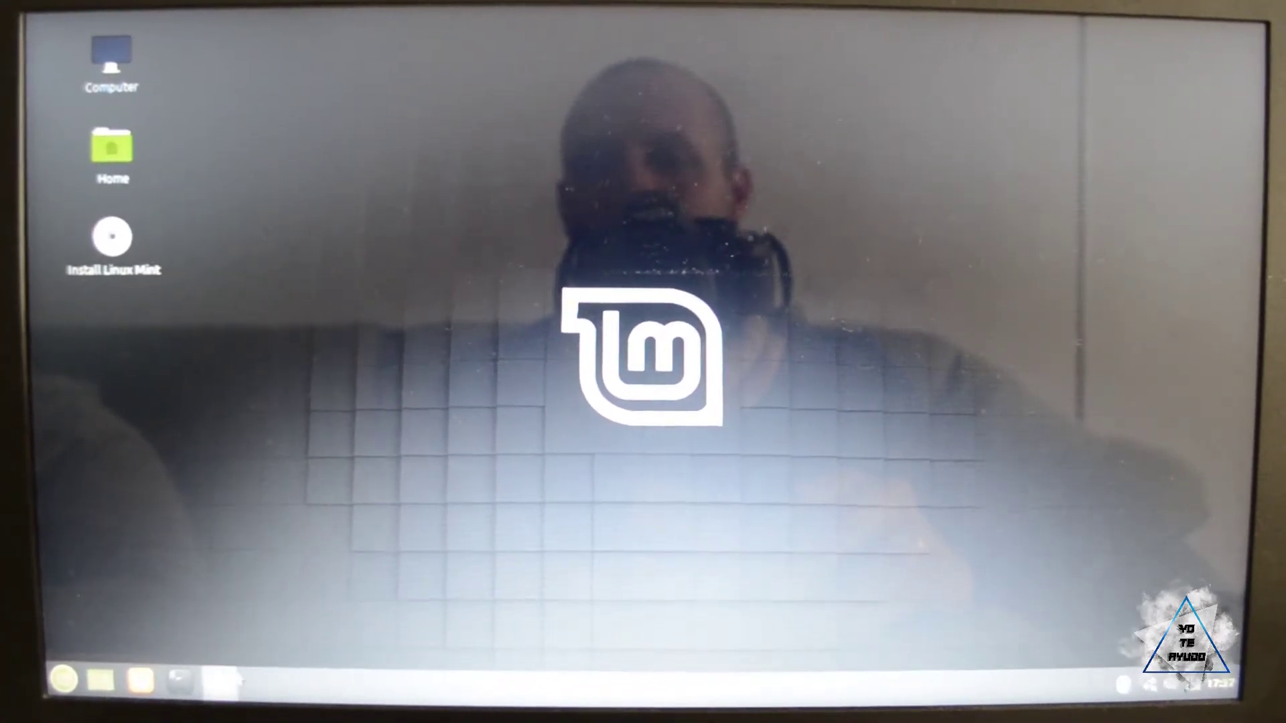
# In the Linux Mint file manager, mount the 239 GB Volume and create a folder in it with the default name.
pyautogui.click(227, 685)
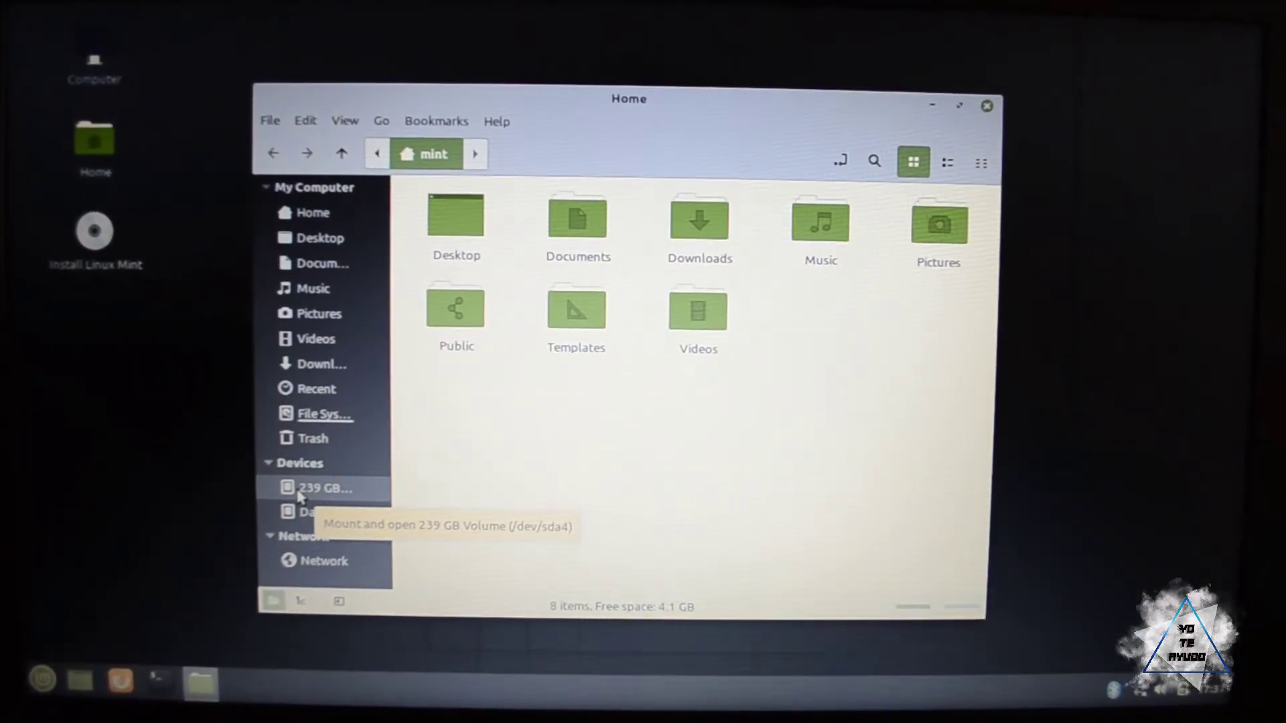
pyautogui.click(309, 487)
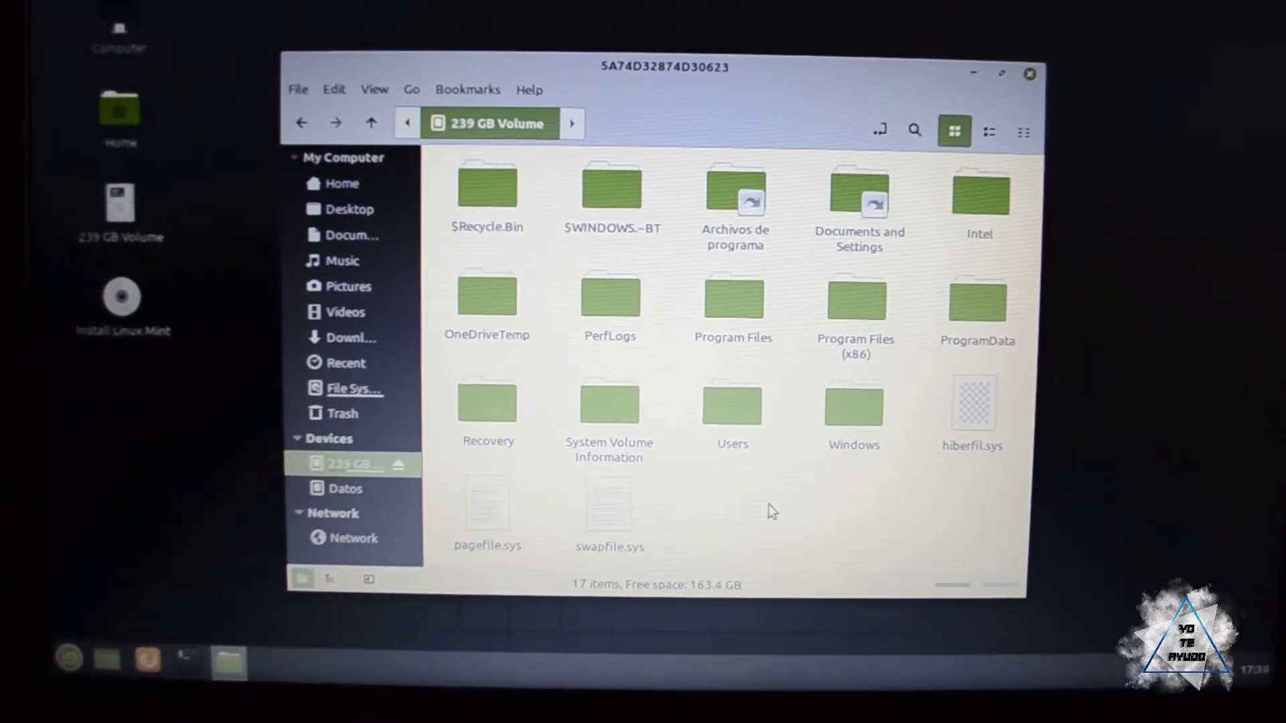
pyautogui.rightClick(767, 509)
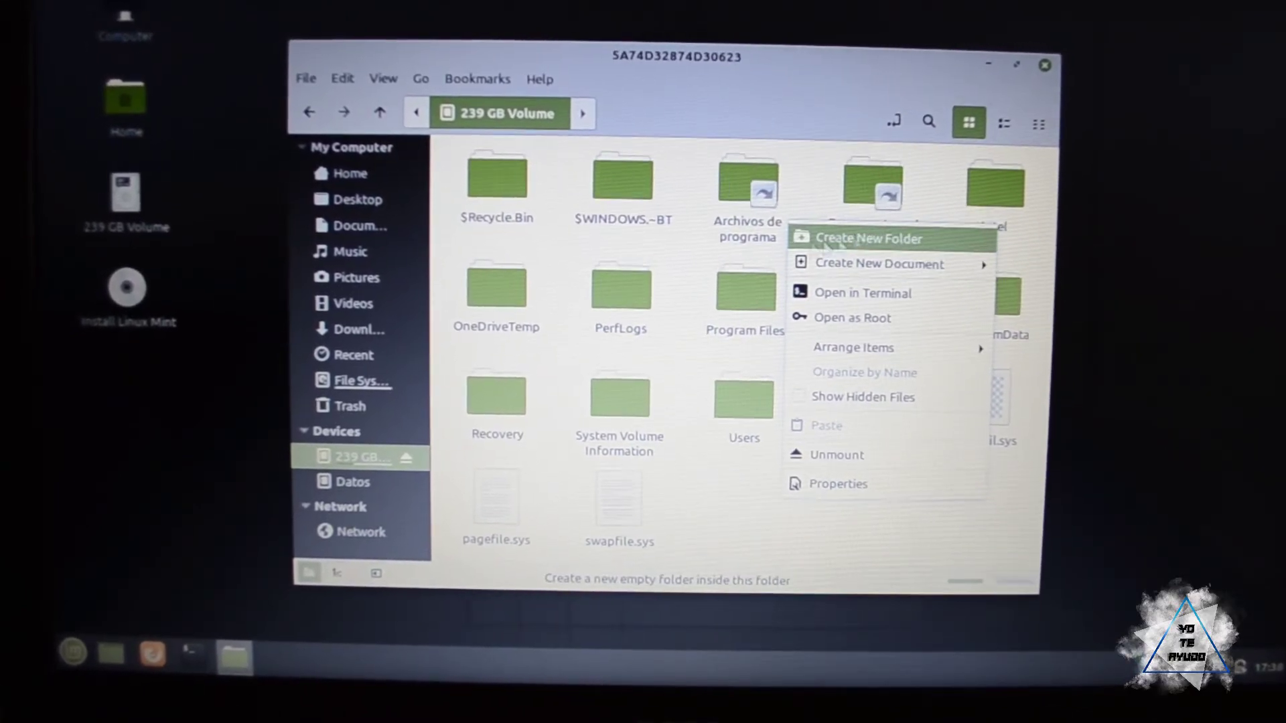
pyautogui.click(849, 239)
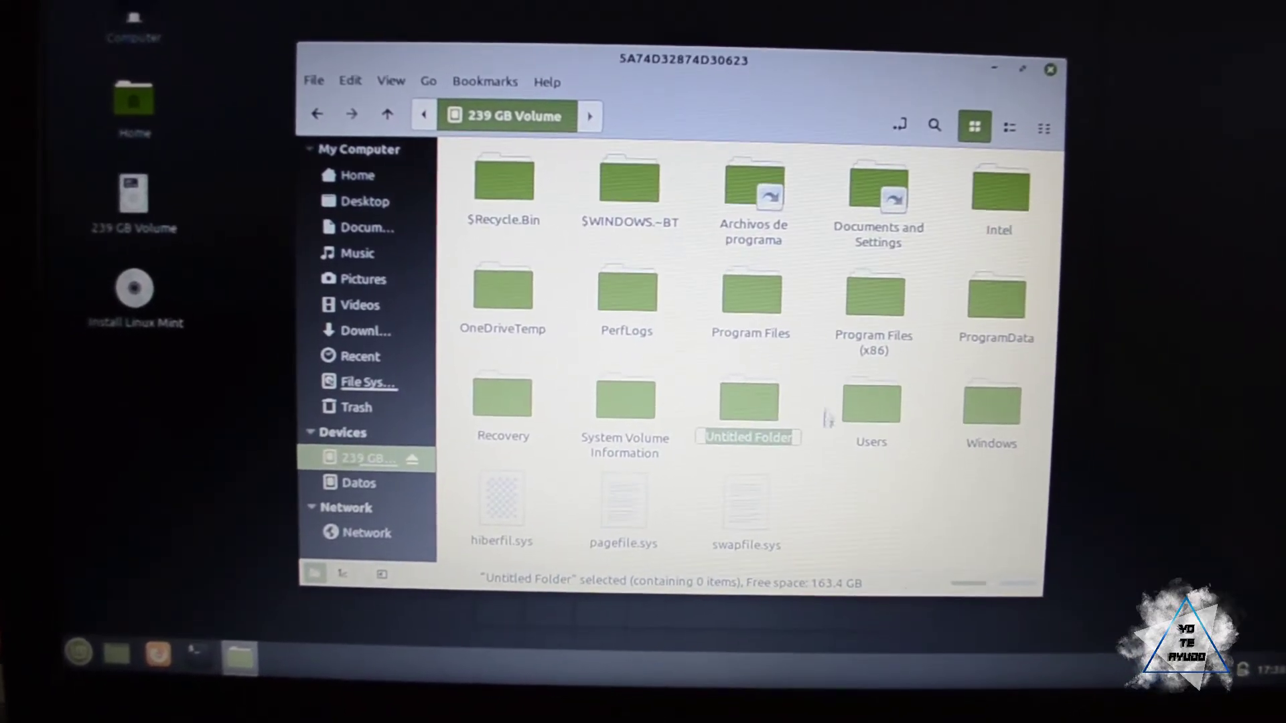
pyautogui.click(820, 477)
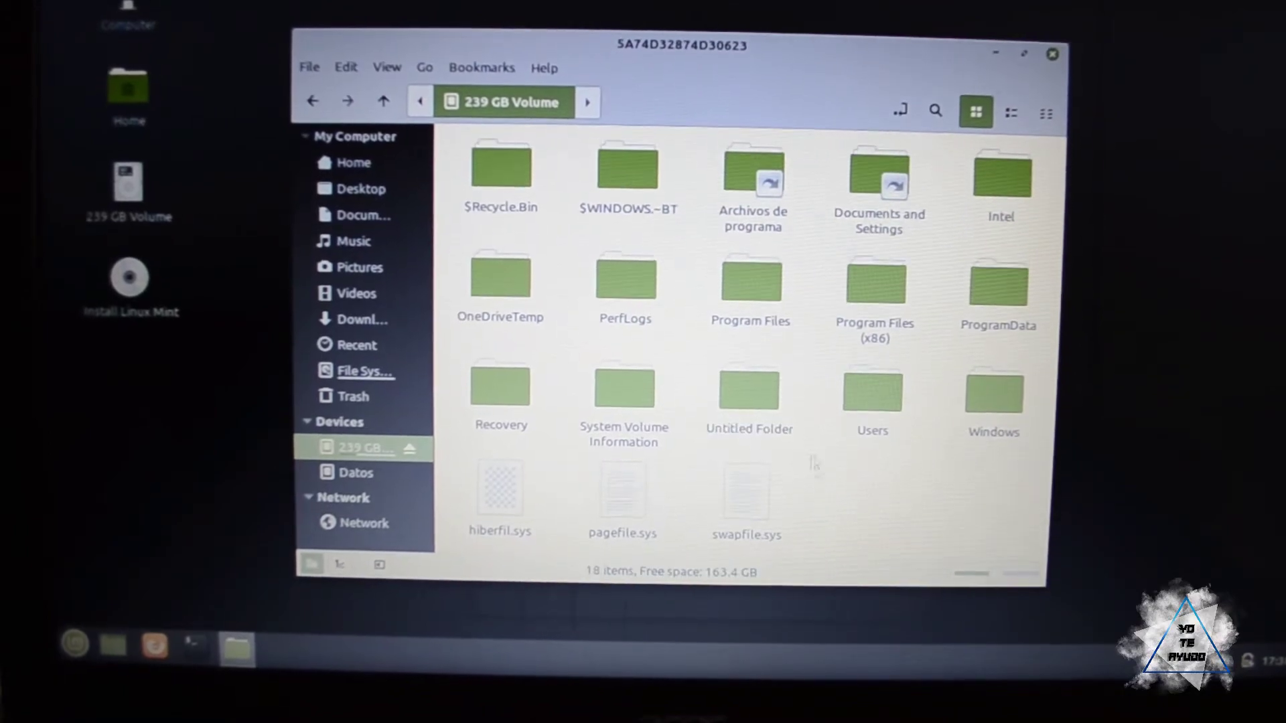
# Open the new folder and create a document inside it, keeping the default name.
pyautogui.doubleClick(754, 398)
pyautogui.rightClick(702, 261)
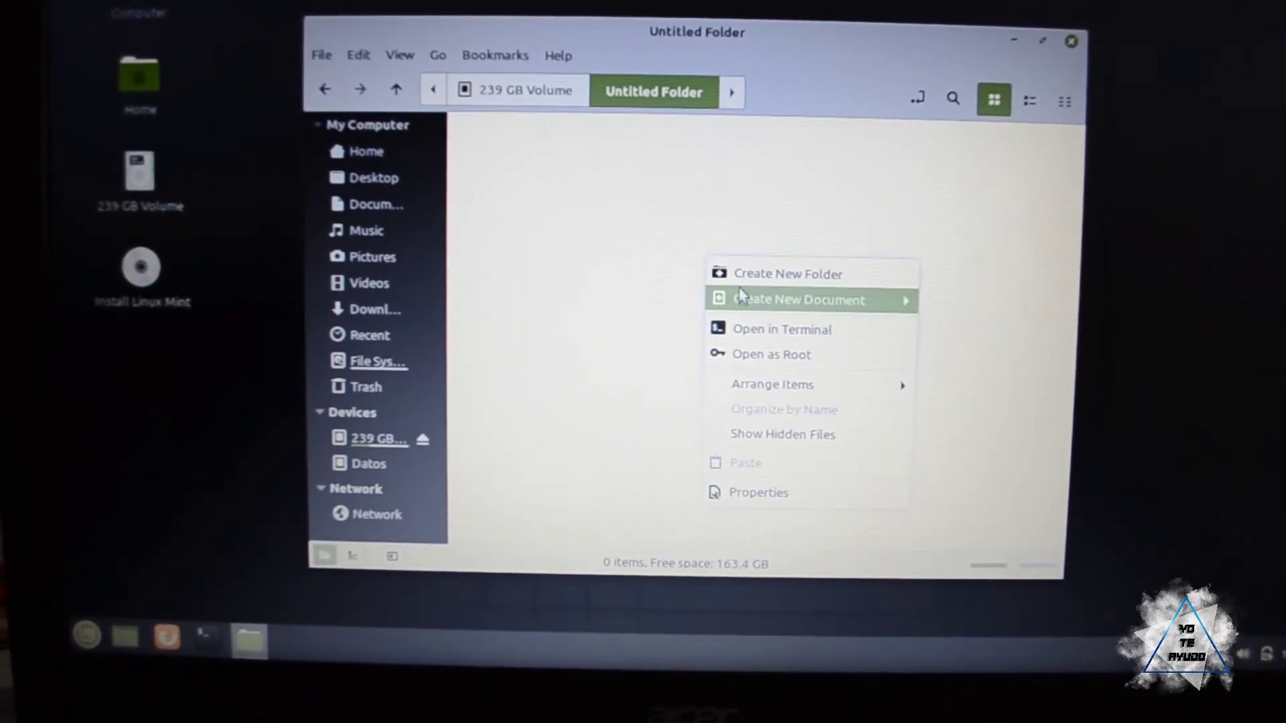
pyautogui.moveTo(824, 290)
pyautogui.click(961, 322)
pyautogui.click(790, 310)
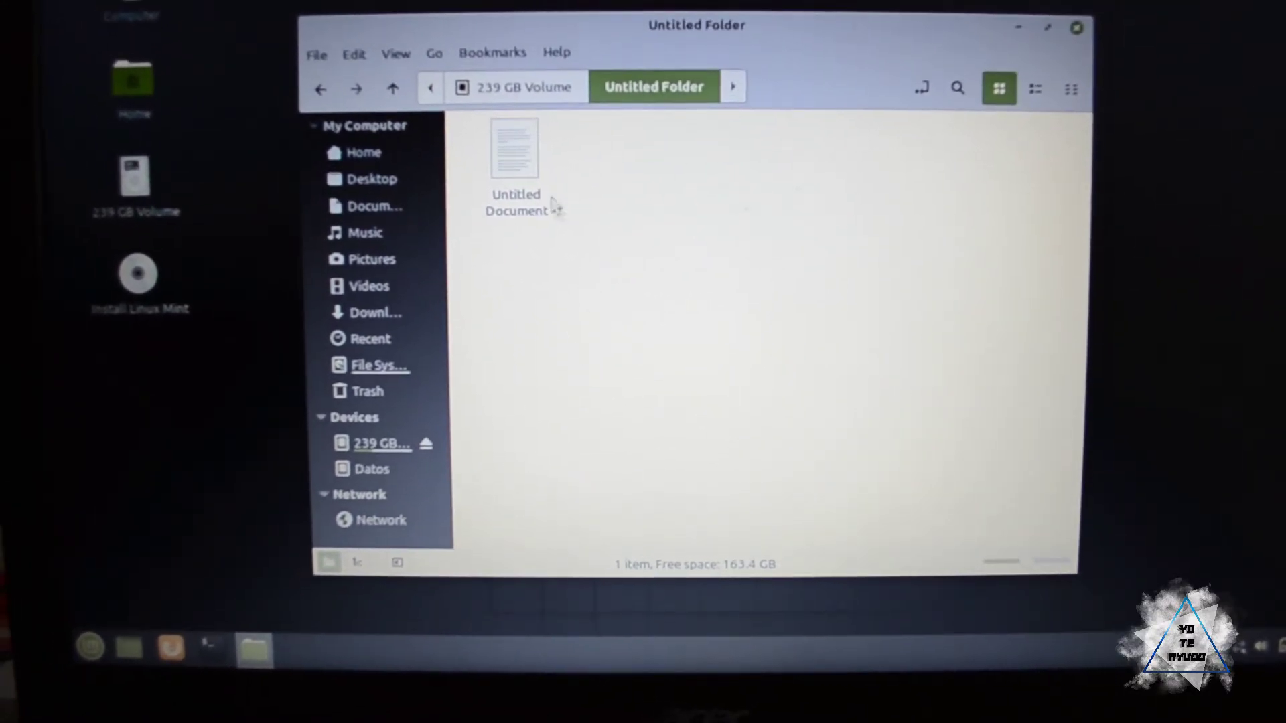
# Return to the root of the 239 GB Volume and permanently delete the new test folder.
pyautogui.click(530, 98)
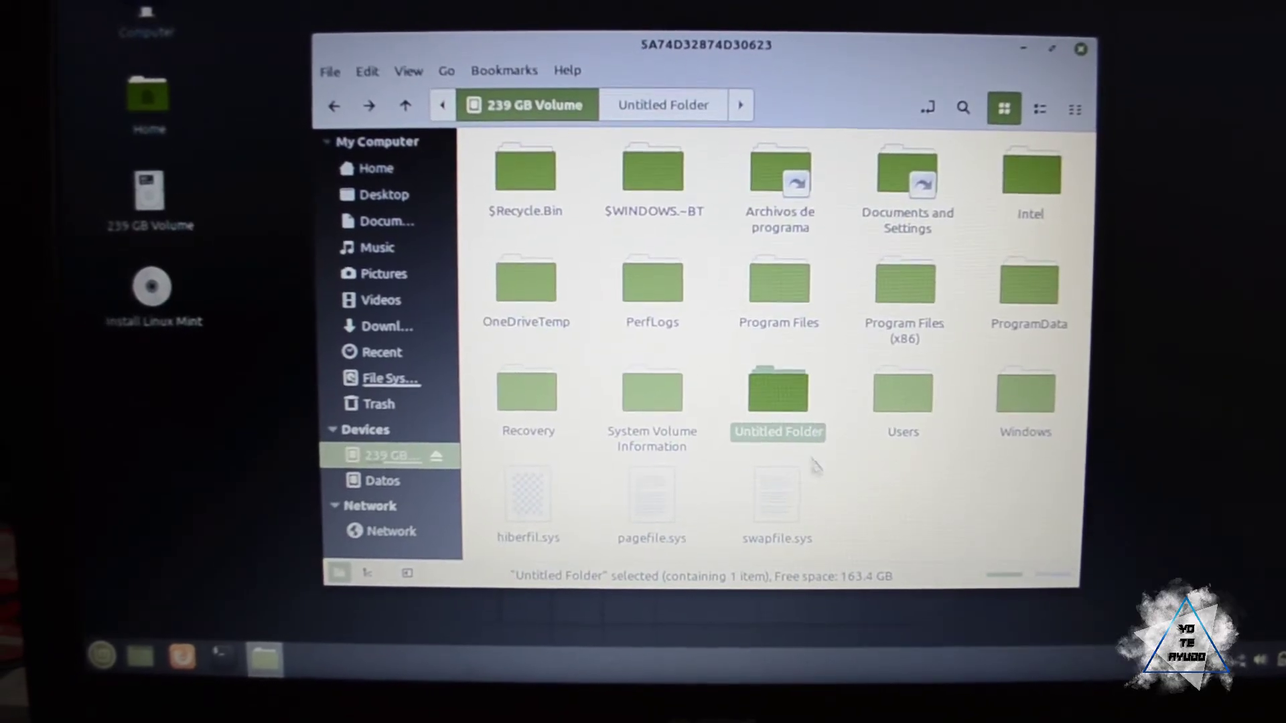
pyautogui.rightClick(780, 398)
pyautogui.click(834, 283)
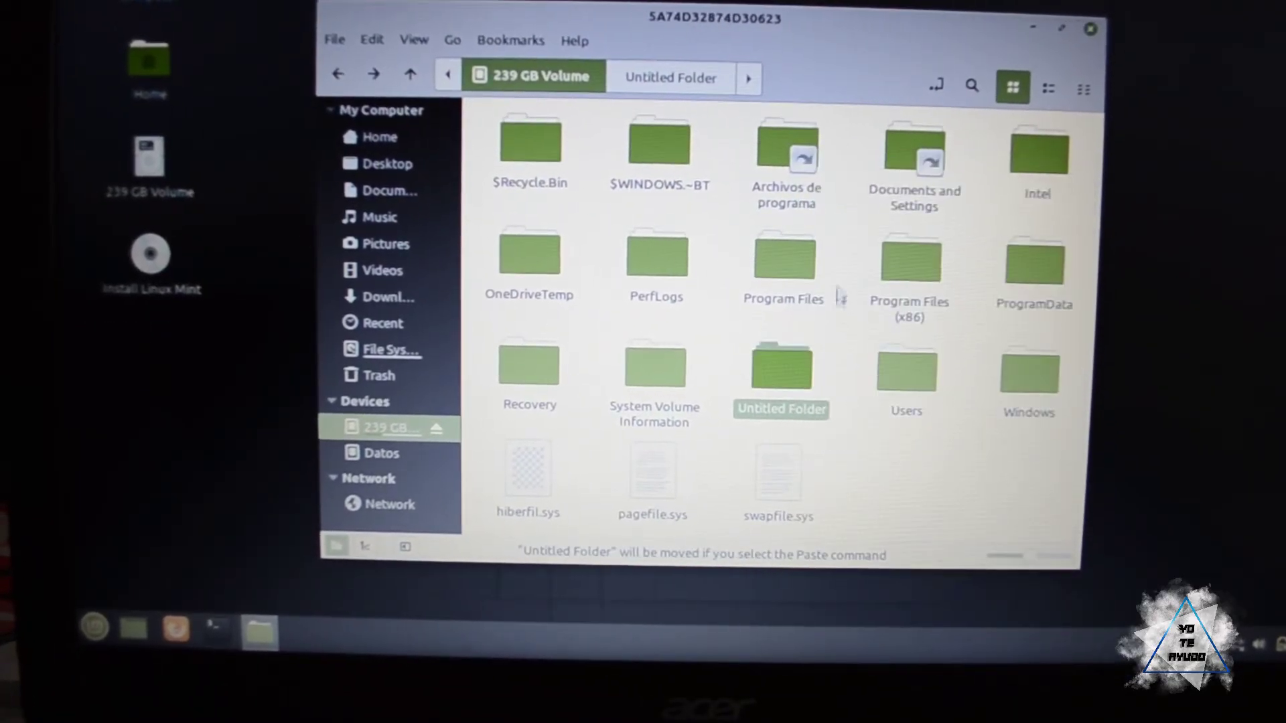
pyautogui.rightClick(800, 368)
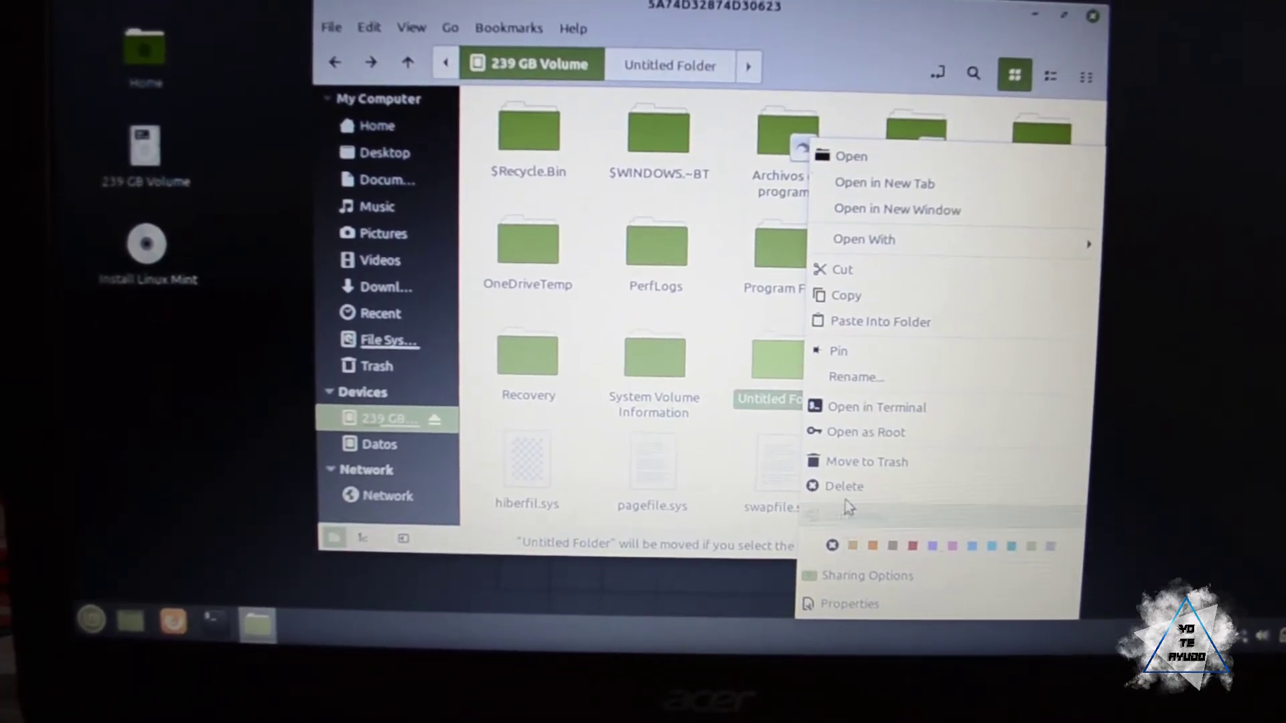
pyautogui.click(844, 487)
pyautogui.click(896, 350)
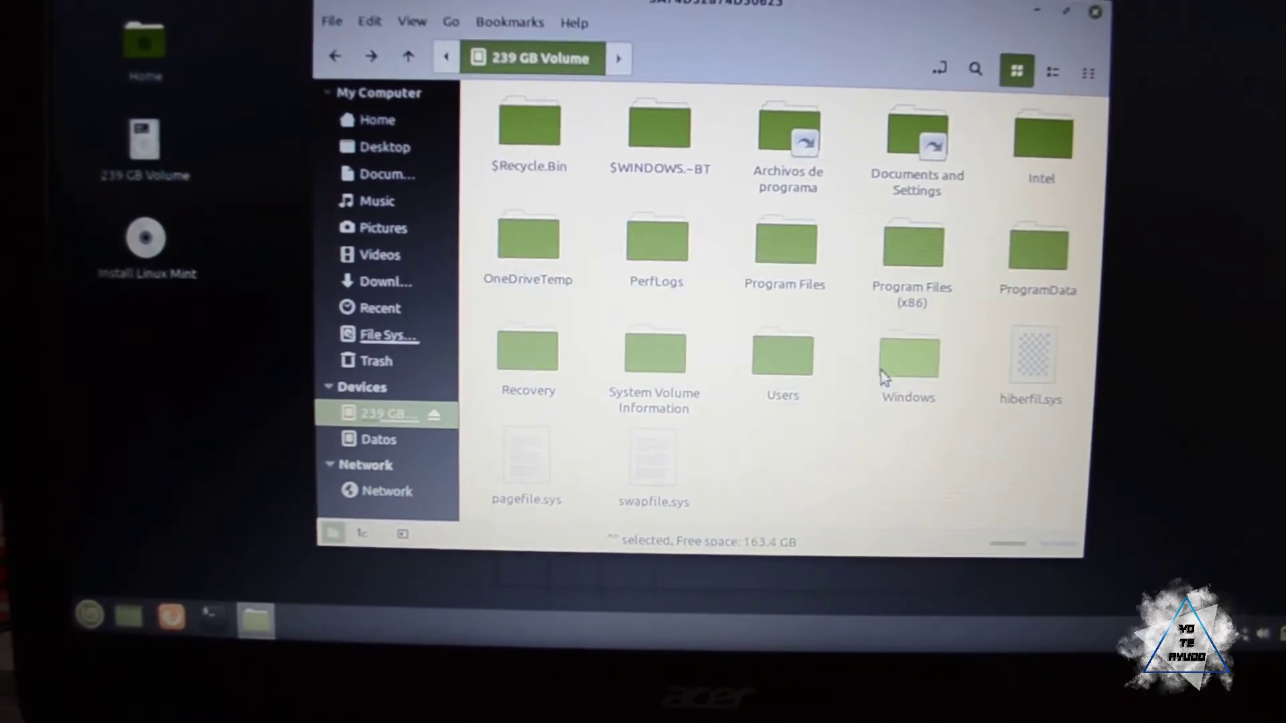